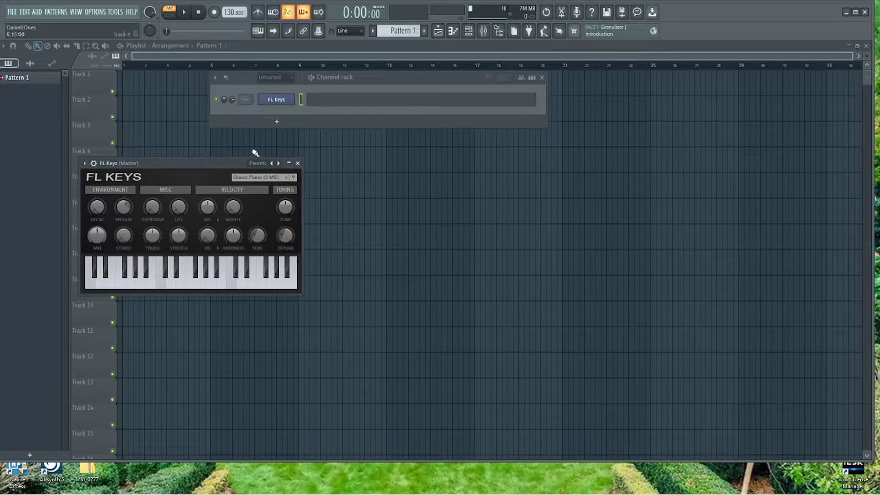
Drag the FL Keys Grand Piano window to the centre of the playlist area
mouse_move(209, 170)
mouse_down()
mouse_move(372, 200)
mouse_move(397, 214)
mouse_move(425, 208)
mouse_up()
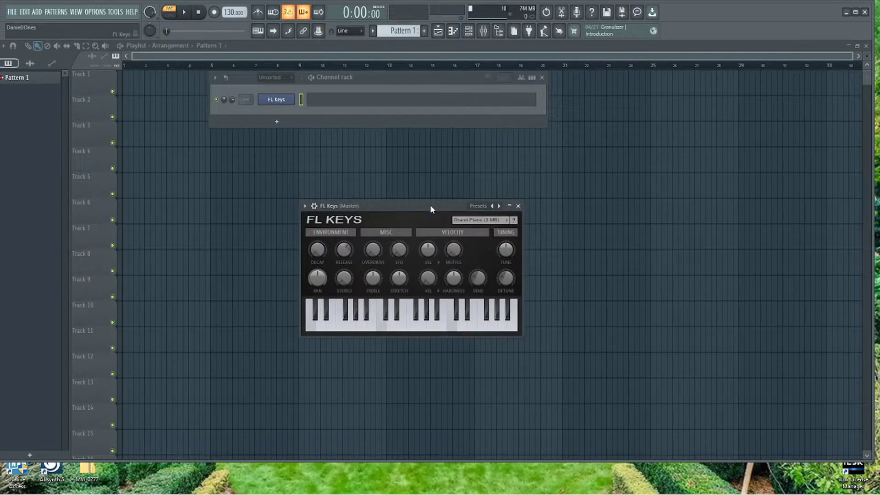